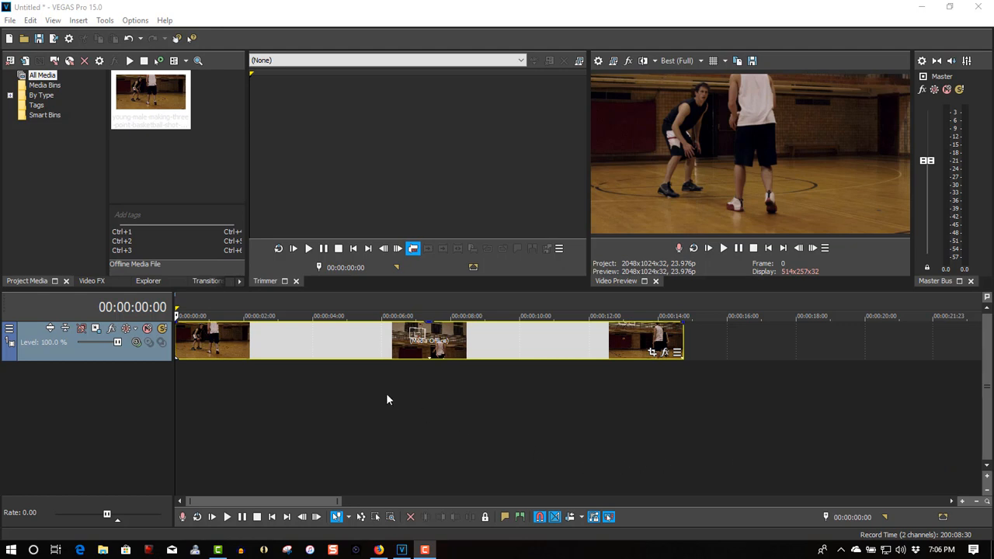
# Position the cursor at 00:00:02:05 and split the basketball clip there.
pyautogui.click(221, 379)
pyautogui.click(234, 370)
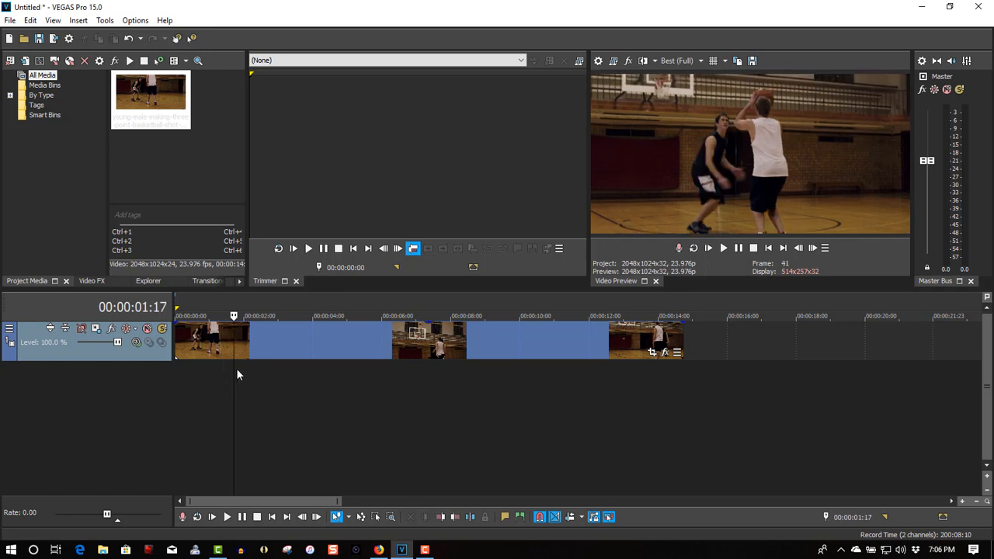
pyautogui.click(247, 370)
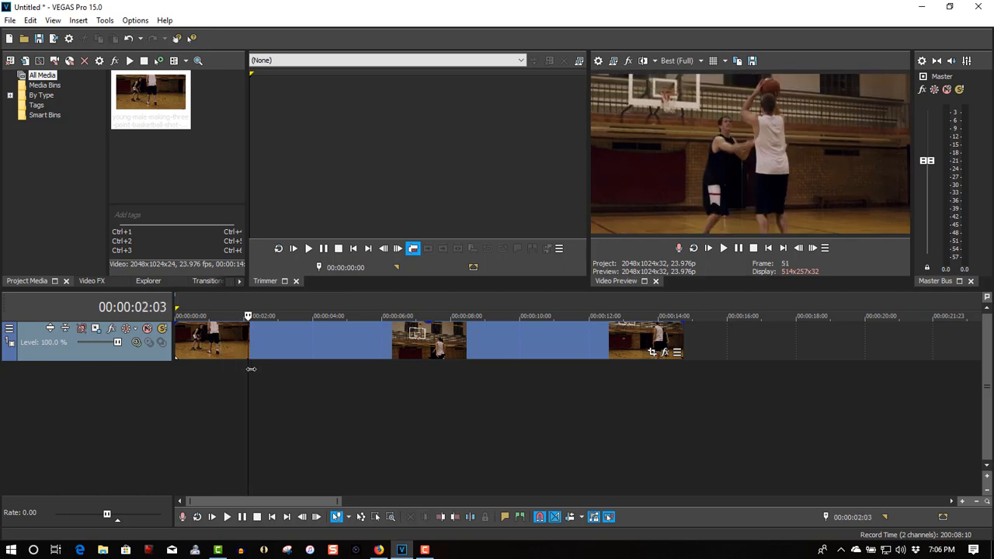
pyautogui.click(251, 369)
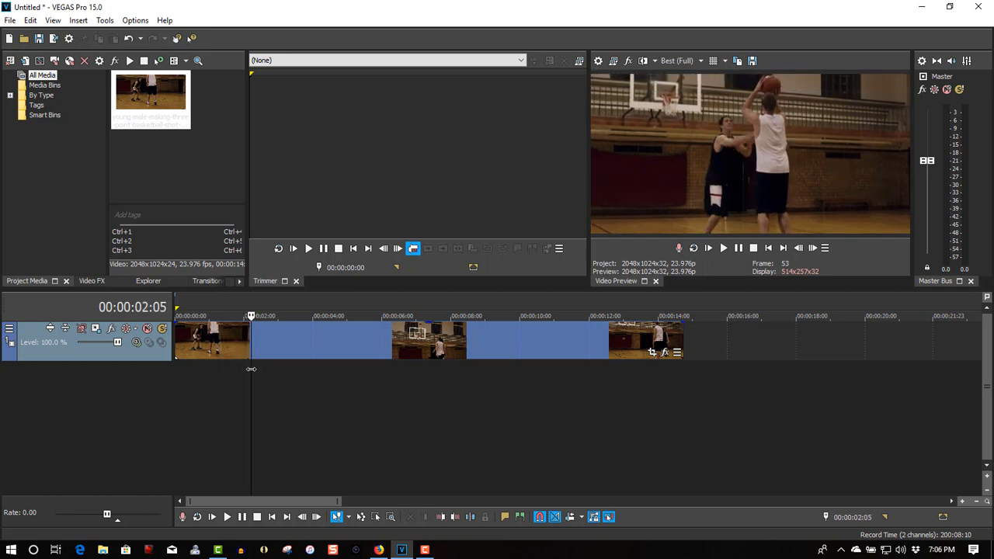
pyautogui.press('s')
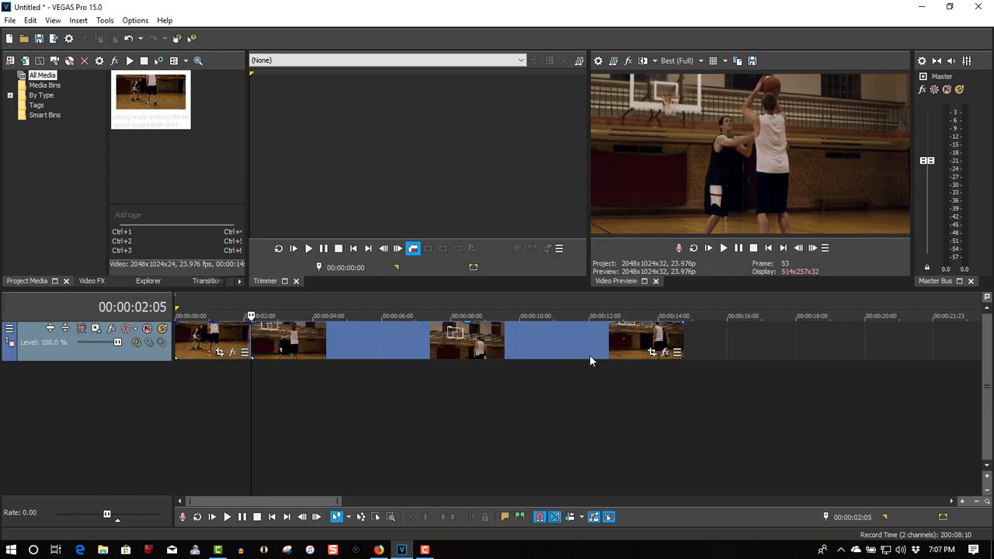
# Add the VEGAS Brightness and Contrast effect to the event following the split.
pyautogui.click(665, 353)
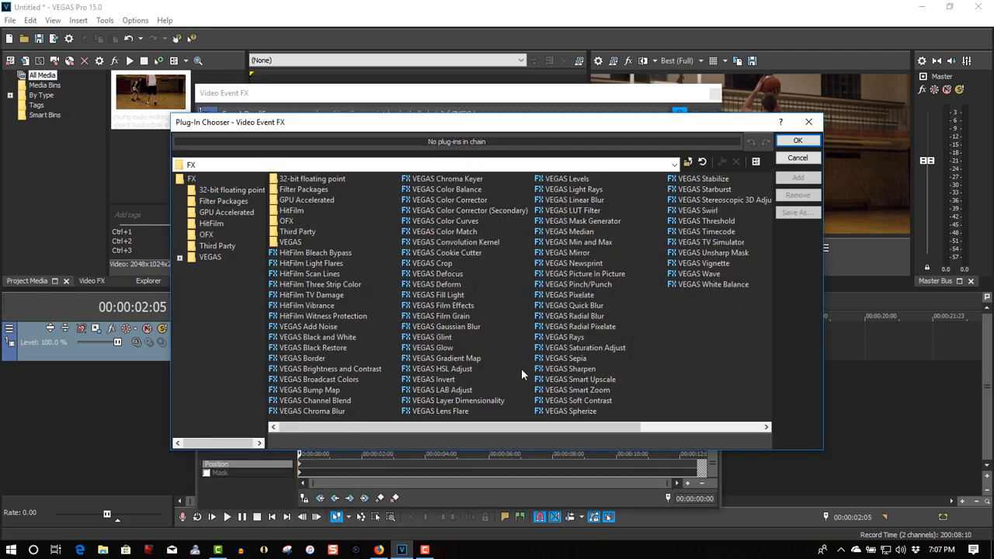
pyautogui.click(316, 372)
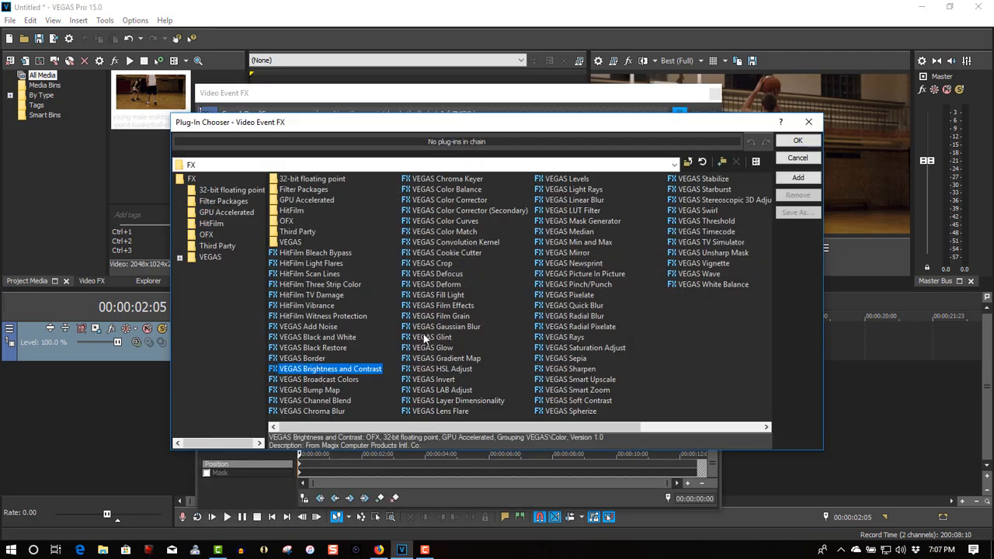
pyautogui.click(791, 142)
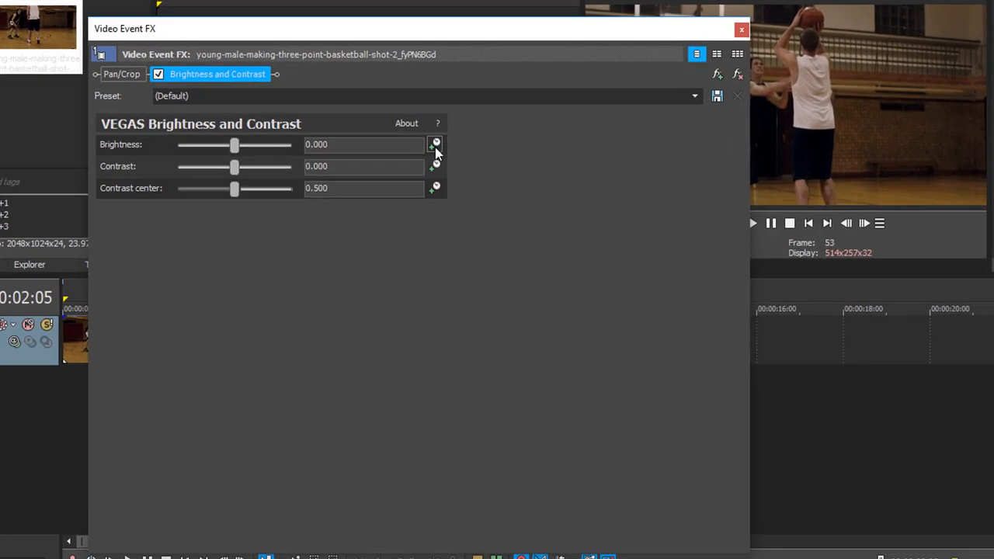
# Keyframe Brightness at 1.000 on the event's first frame and 0 one frame later, then close the effect window.
pyautogui.click(435, 148)
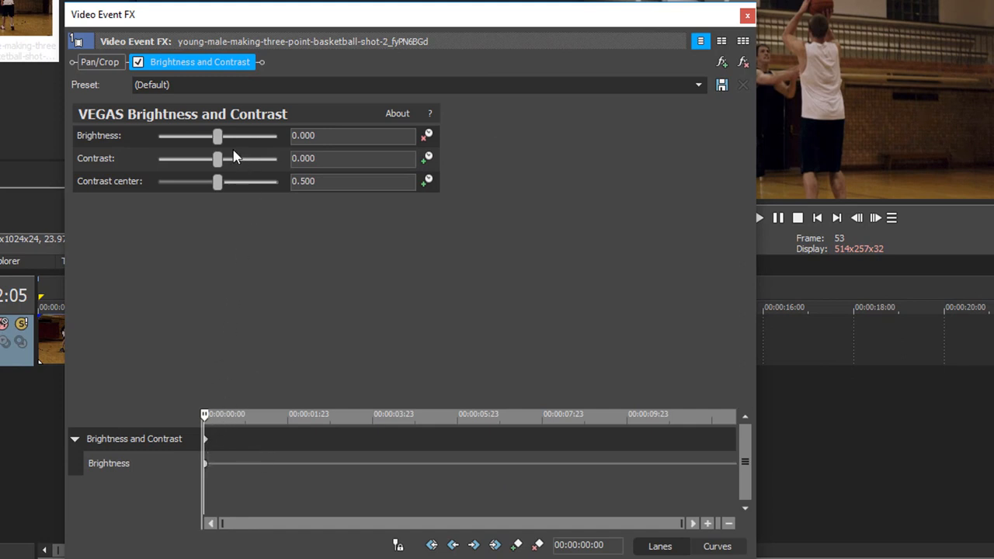
pyautogui.moveTo(218, 140); pyautogui.dragTo(280, 145)
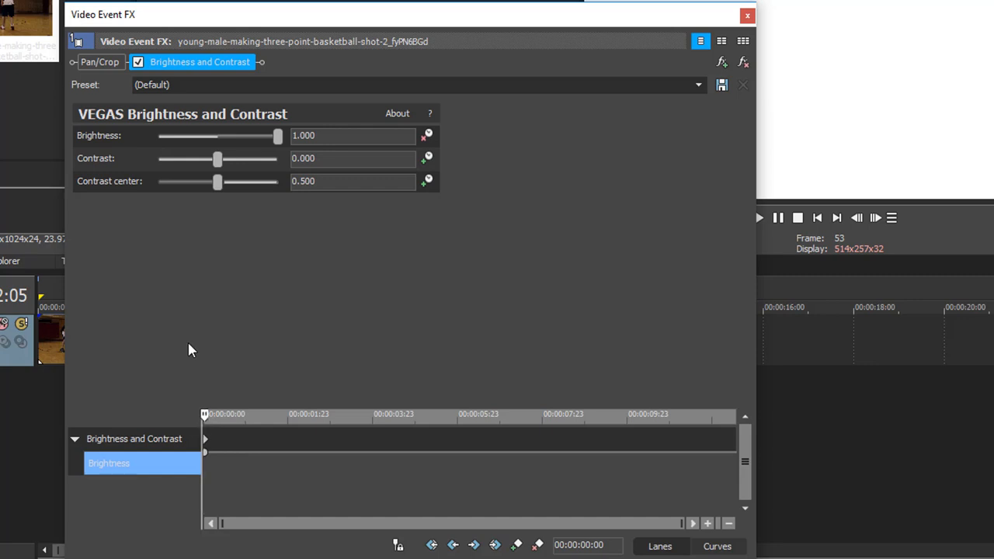
pyautogui.press('Right')
pyautogui.click(288, 137)
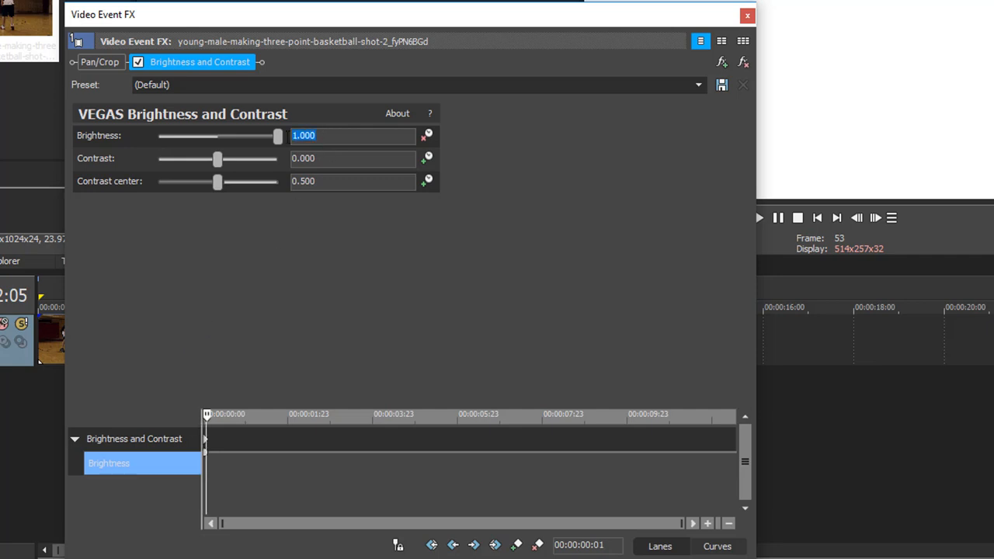
pyautogui.write('0')
pyautogui.press('Return')
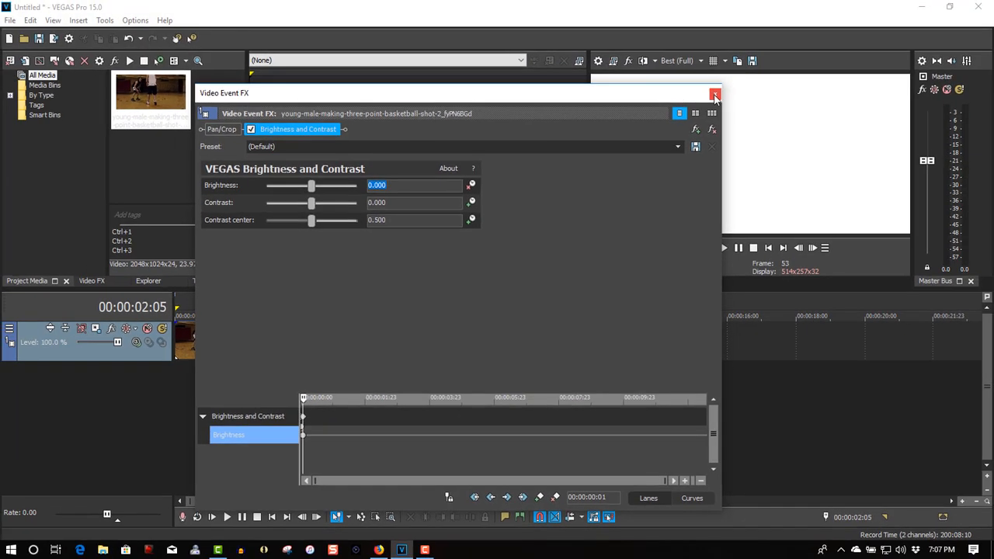
pyautogui.click(748, 16)
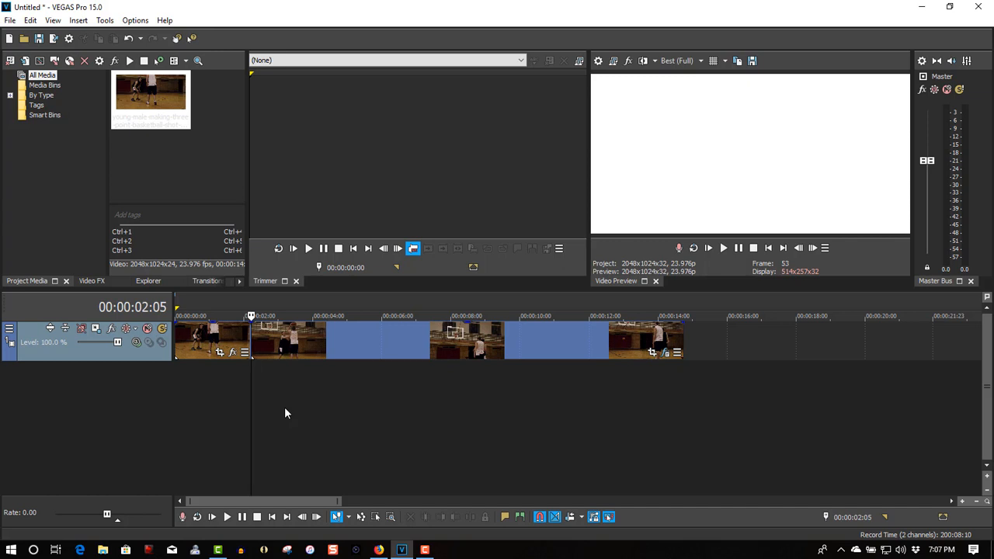
# Split the event again at 00:00:02:07 and save a snapshot of that frame as Image21.jpg.
pyautogui.press('Left')
pyautogui.press('Right')
pyautogui.press('Right')
pyautogui.press('Right')
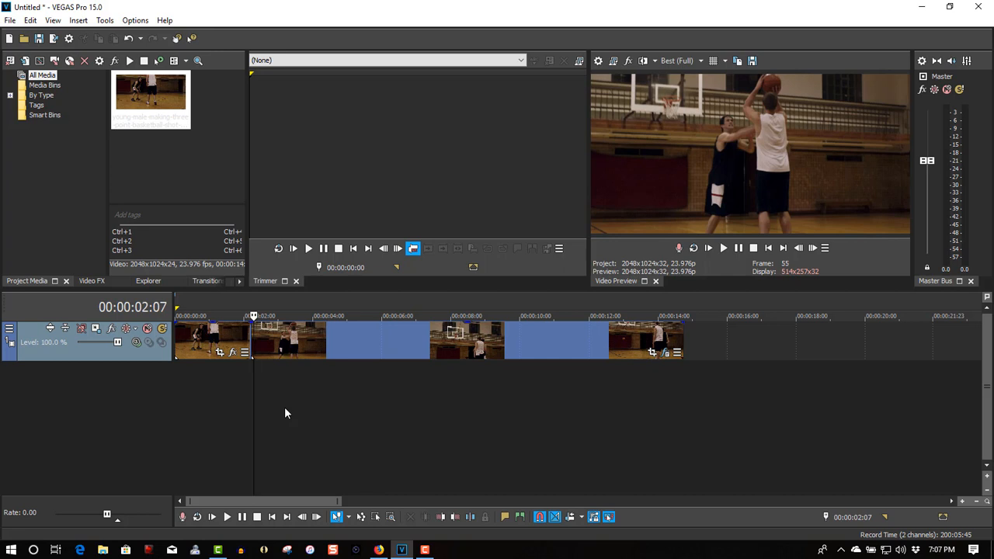
pyautogui.press('s')
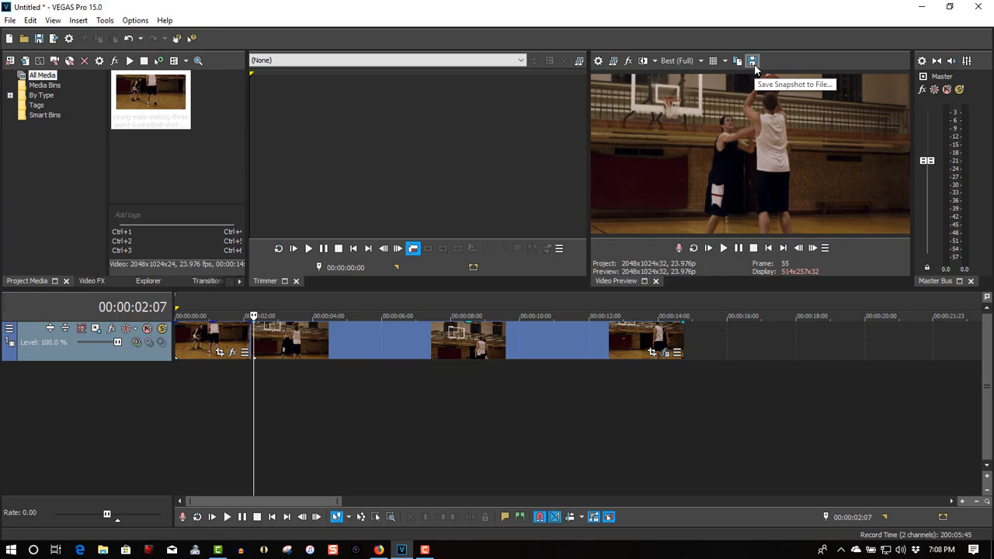
pyautogui.click(752, 61)
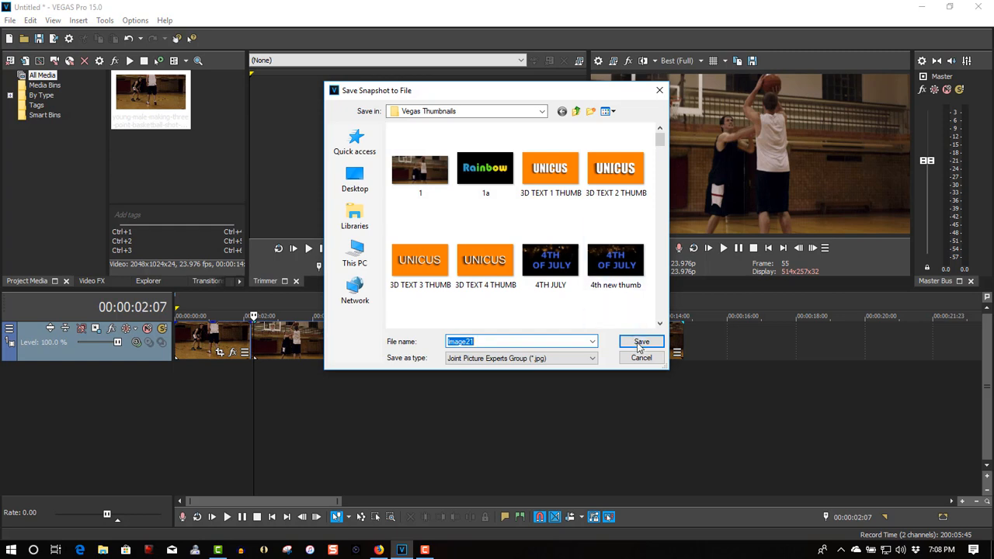
pyautogui.click(641, 343)
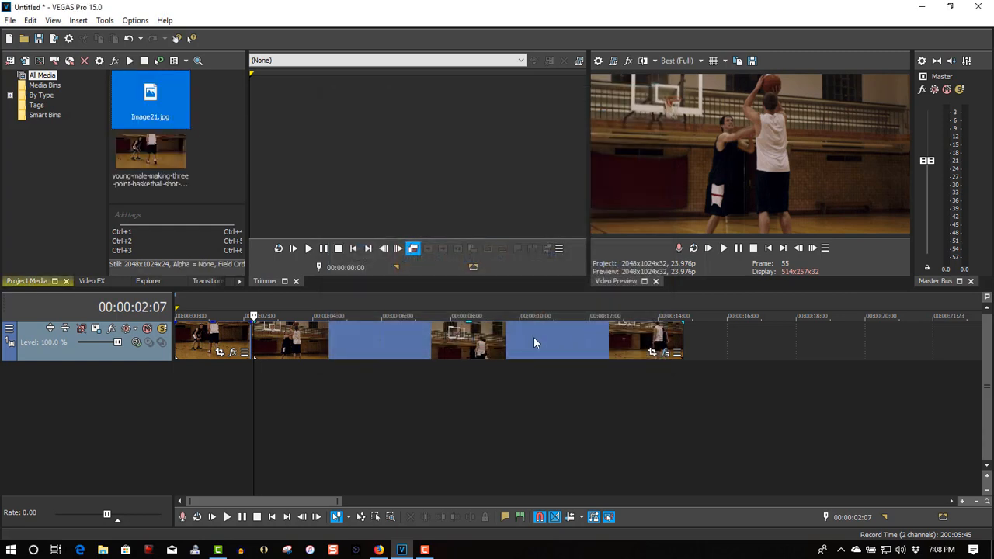
# Move the rest of the footage aside and place Image21.jpg on the track at 00:00:02:07.
pyautogui.moveTo(380, 344); pyautogui.dragTo(825, 330)
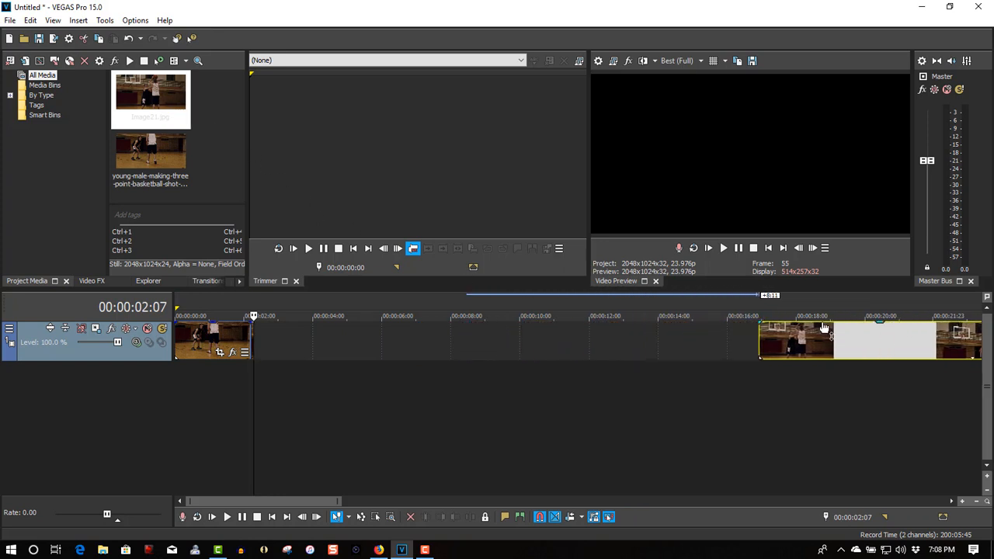
pyautogui.moveTo(159, 101); pyautogui.dragTo(257, 352)
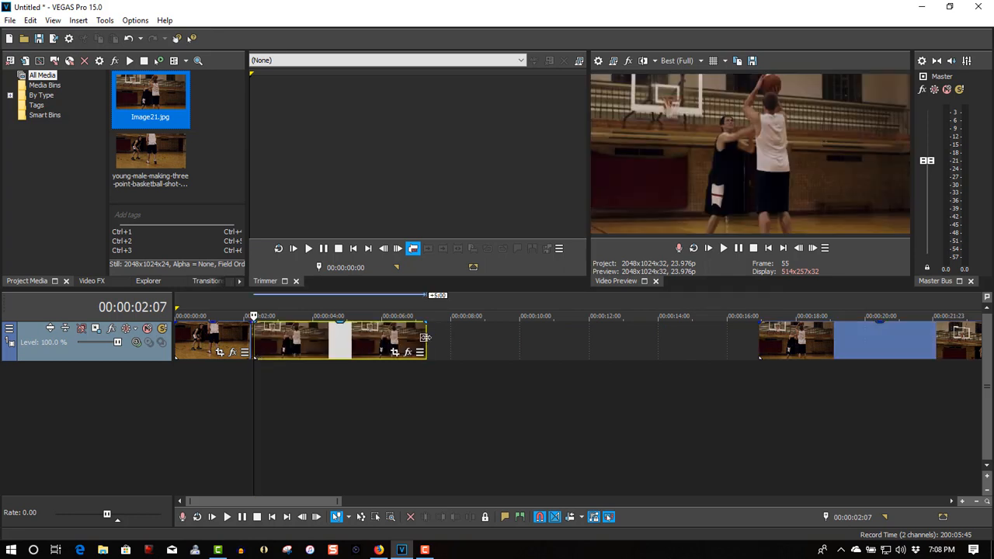
# Shorten the Image21 still and slide the remaining footage back so it follows the still.
pyautogui.moveTo(426, 337); pyautogui.dragTo(274, 349)
pyautogui.moveTo(833, 334); pyautogui.dragTo(355, 364)
pyautogui.click(228, 376)
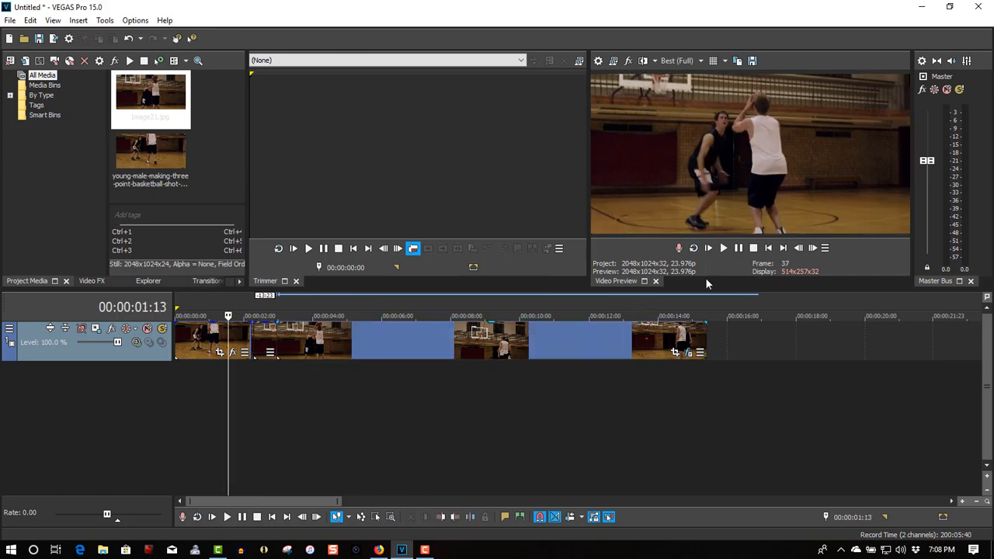
# Play the timeline, locate frame 00:00:09:02 and split the event at that point.
pyautogui.click(723, 247)
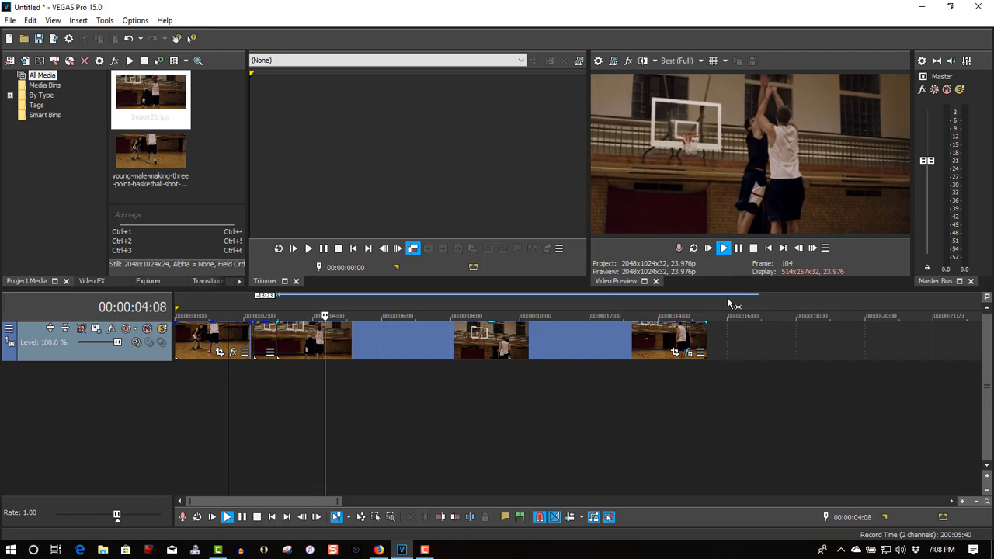
pyautogui.click(743, 249)
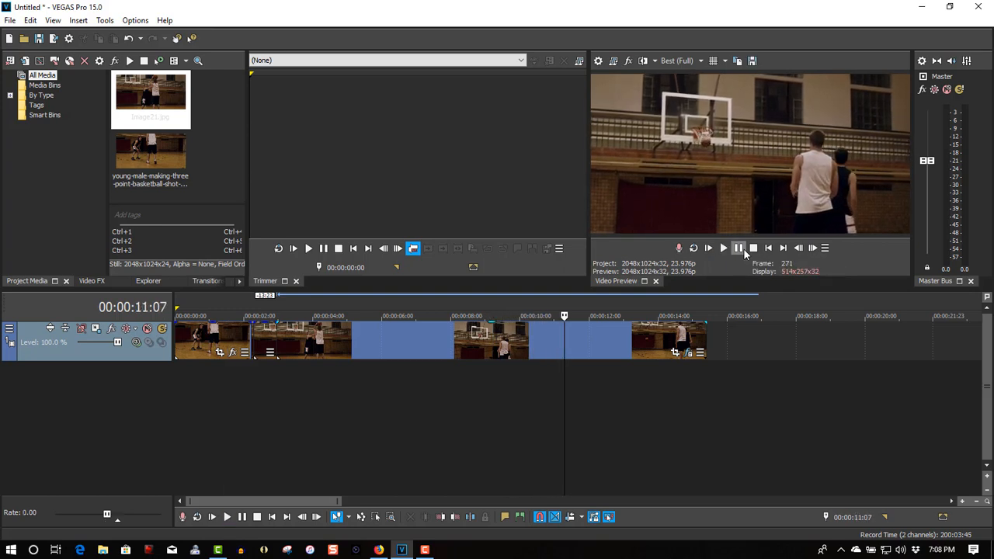
pyautogui.click(545, 366)
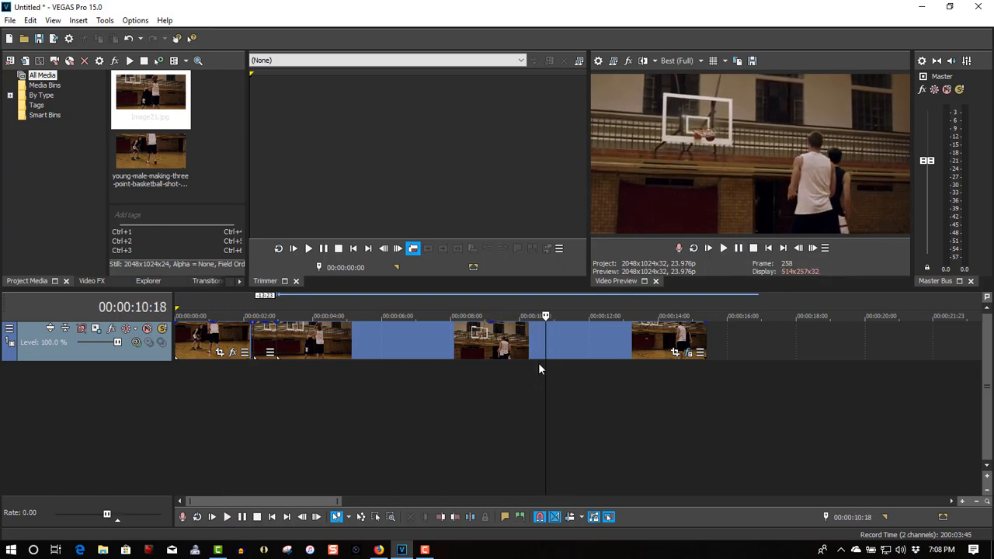
pyautogui.click(539, 363)
pyautogui.click(530, 363)
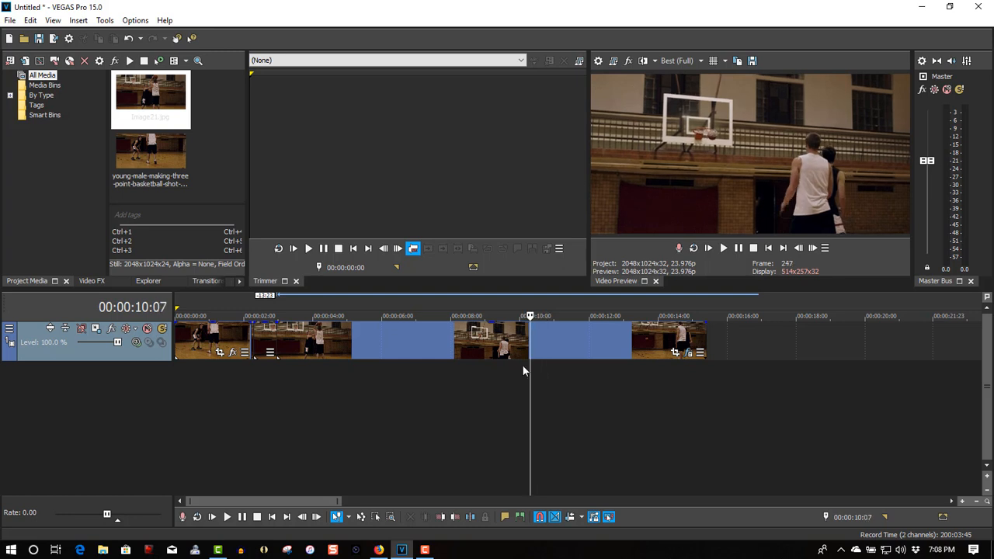
pyautogui.click(521, 364)
pyautogui.click(514, 365)
pyautogui.click(504, 366)
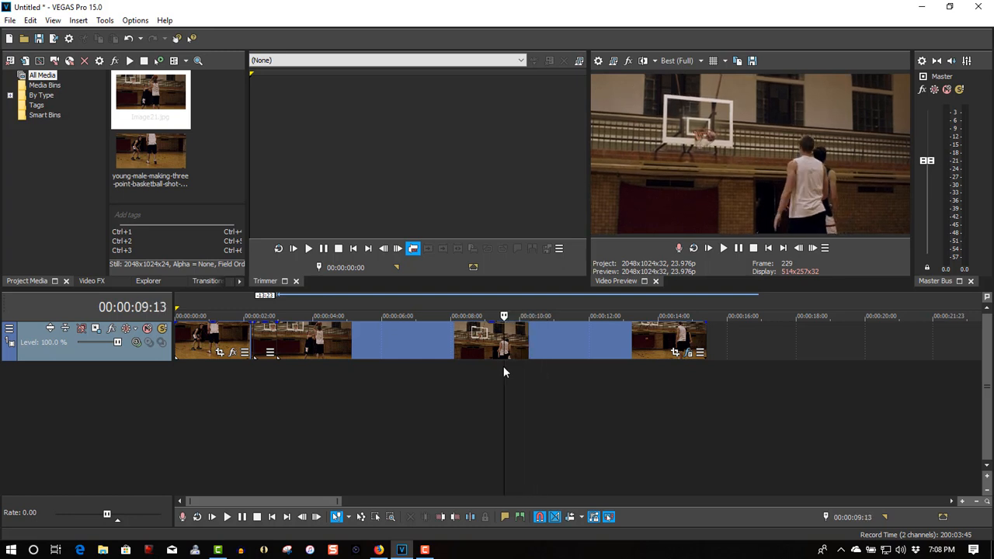
pyautogui.click(495, 367)
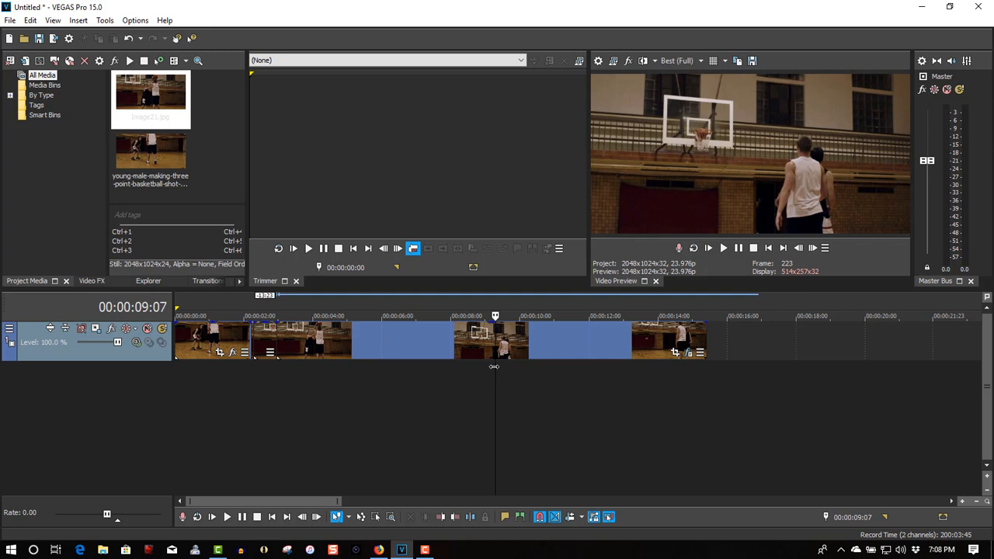
pyautogui.click(488, 365)
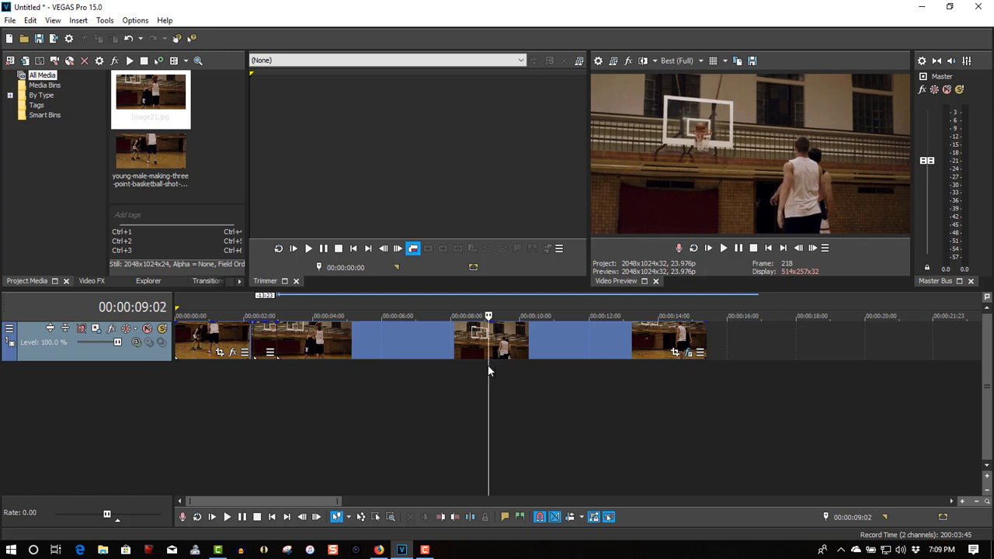
pyautogui.hotkey('ctrl', 'v')
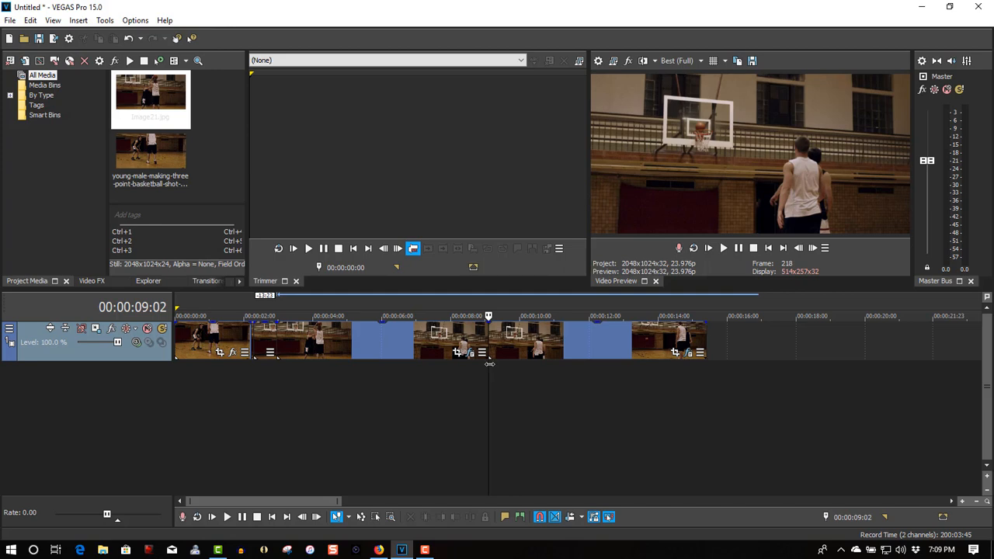
# Keyframe Brightness on the event after the 00:00:09:02 split at 1.000, then 0 one frame later, and close the window.
pyautogui.click(689, 354)
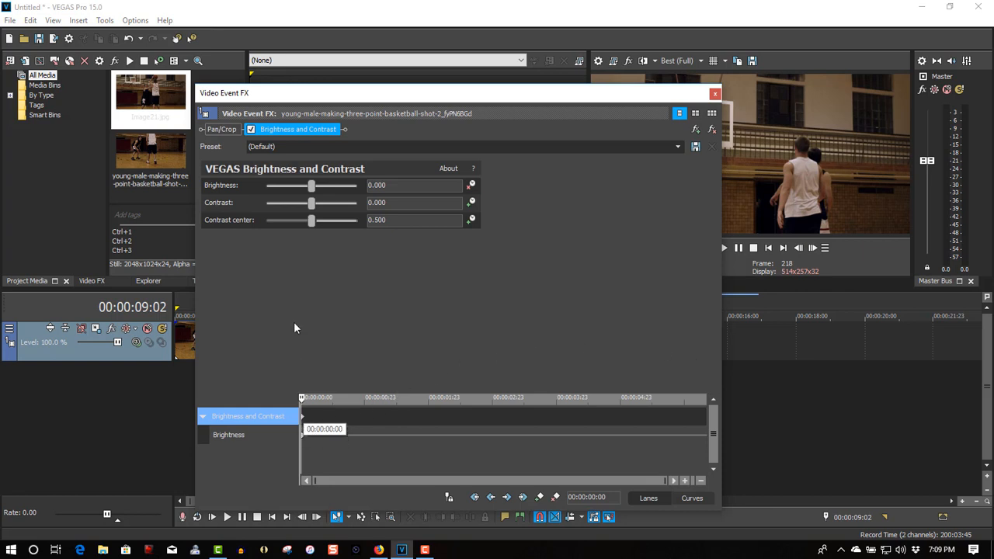
pyautogui.moveTo(316, 183); pyautogui.dragTo(364, 194)
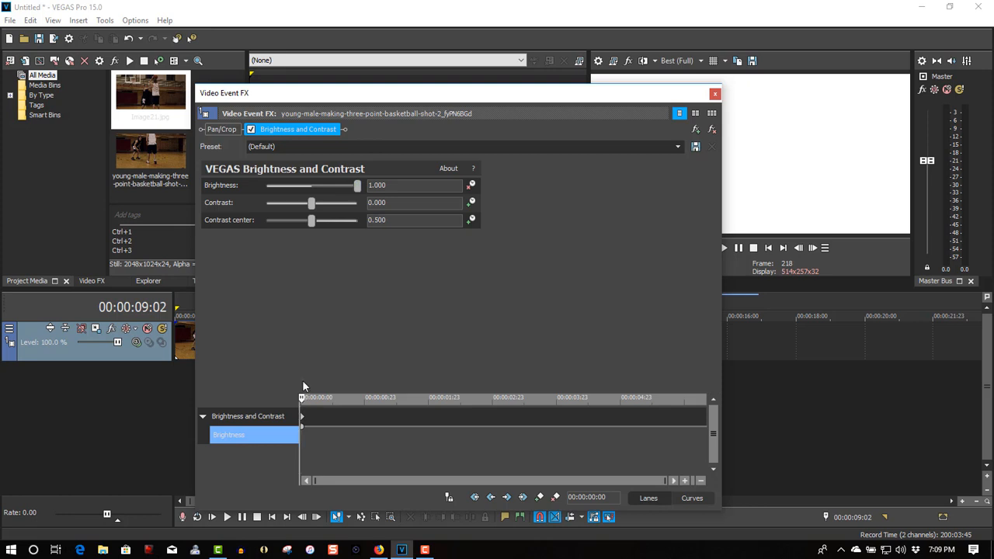
pyautogui.press('Right')
pyautogui.click(391, 184)
pyautogui.write('0')
pyautogui.press('Return')
pyautogui.click(714, 94)
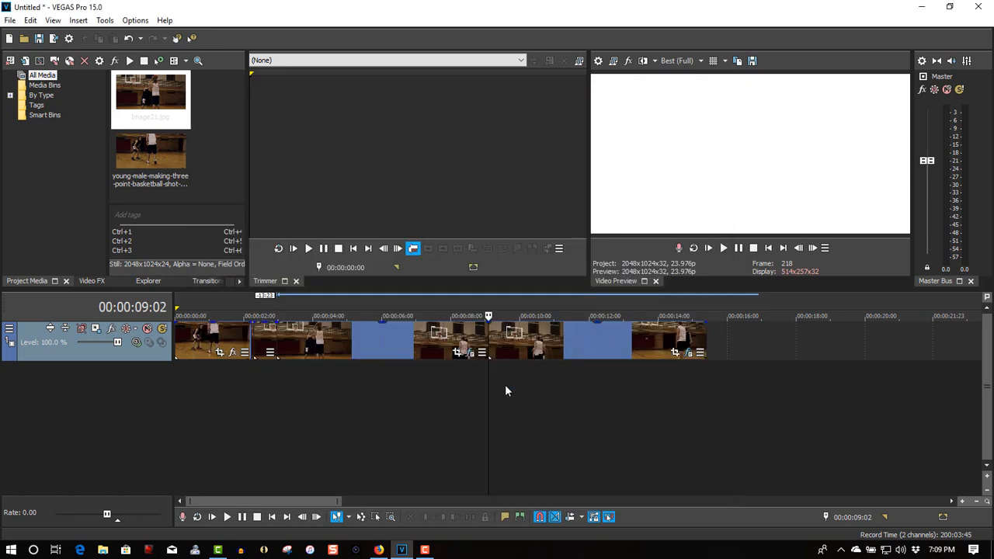
# Split the event at 00:00:09:04 and save a snapshot of that frame as Image22.jpg.
pyautogui.press('Right')
pyautogui.press('Right')
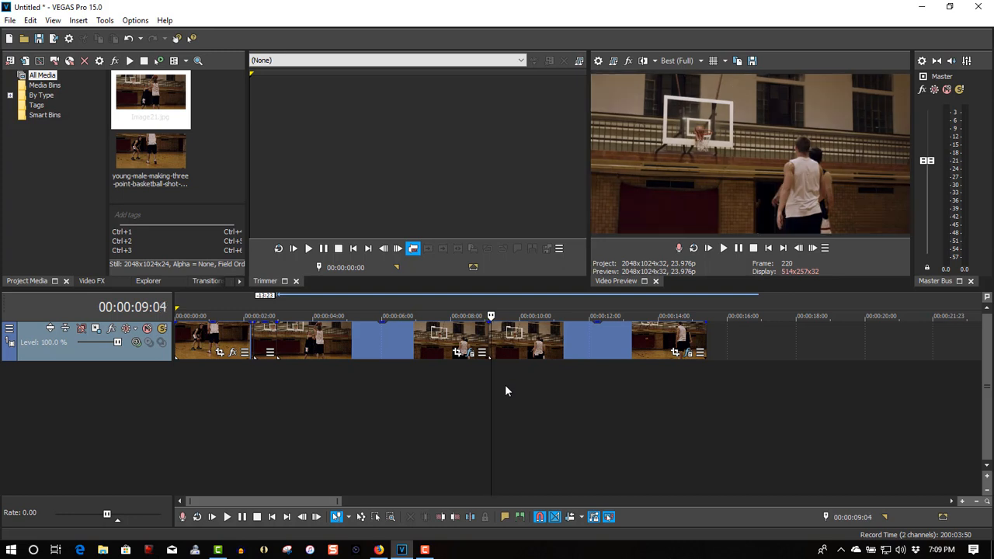
pyautogui.press('s')
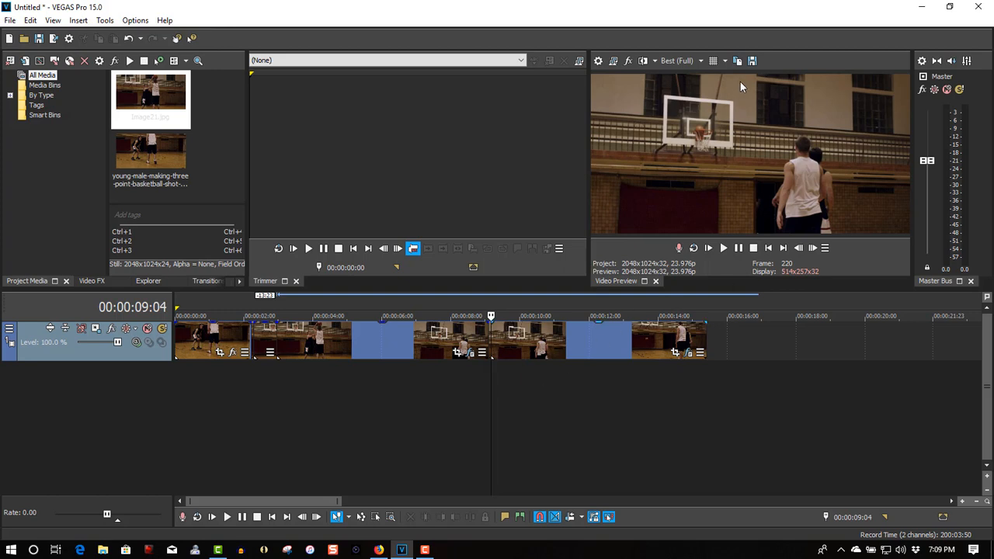
pyautogui.click(752, 60)
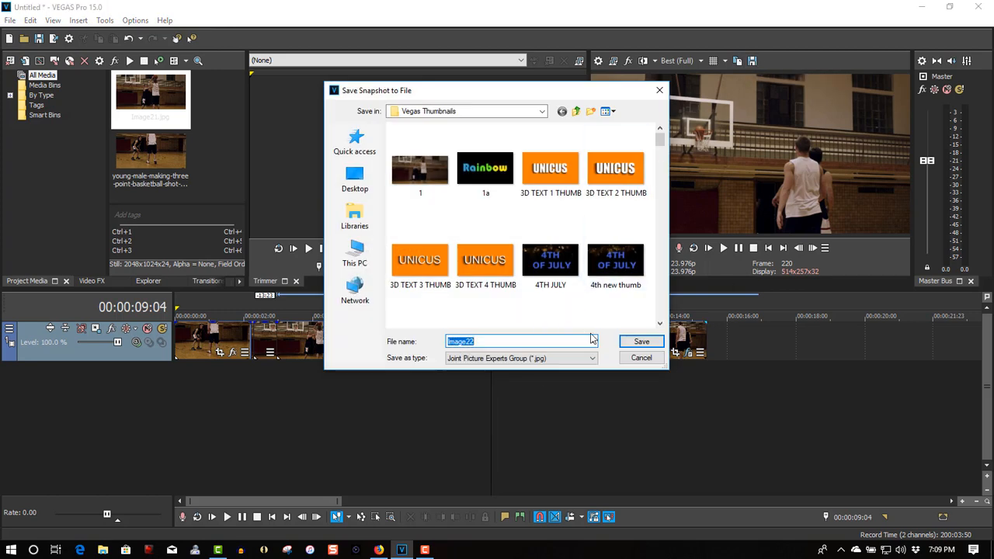
pyautogui.click(633, 342)
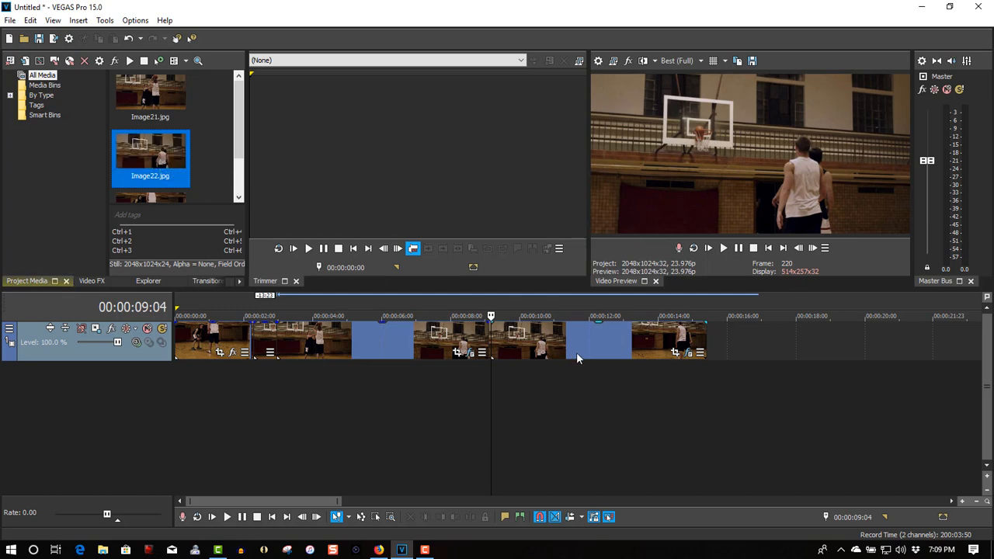
# Move the footage after 00:00:09:04 aside and insert the Image22.jpg still at that split point.
pyautogui.moveTo(579, 340); pyautogui.dragTo(954, 334)
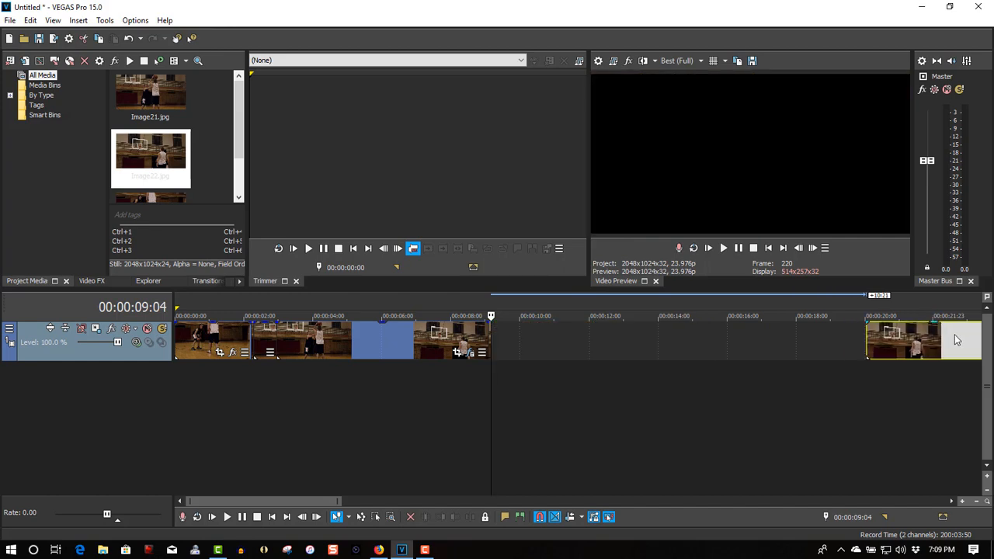
pyautogui.moveTo(160, 156); pyautogui.dragTo(502, 348)
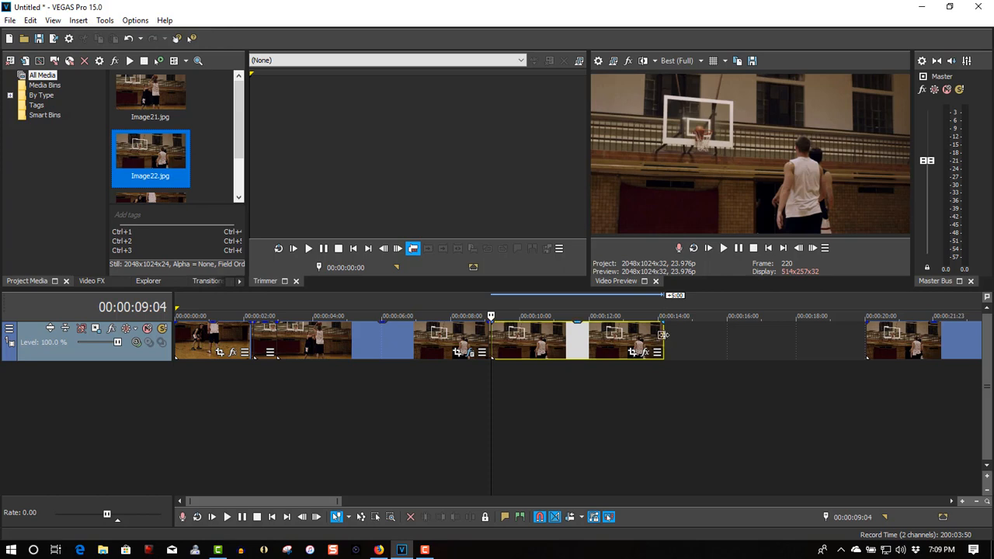
# Shorten the Image22 still and slide the remaining footage back so it follows the still.
pyautogui.moveTo(662, 335); pyautogui.dragTo(519, 342)
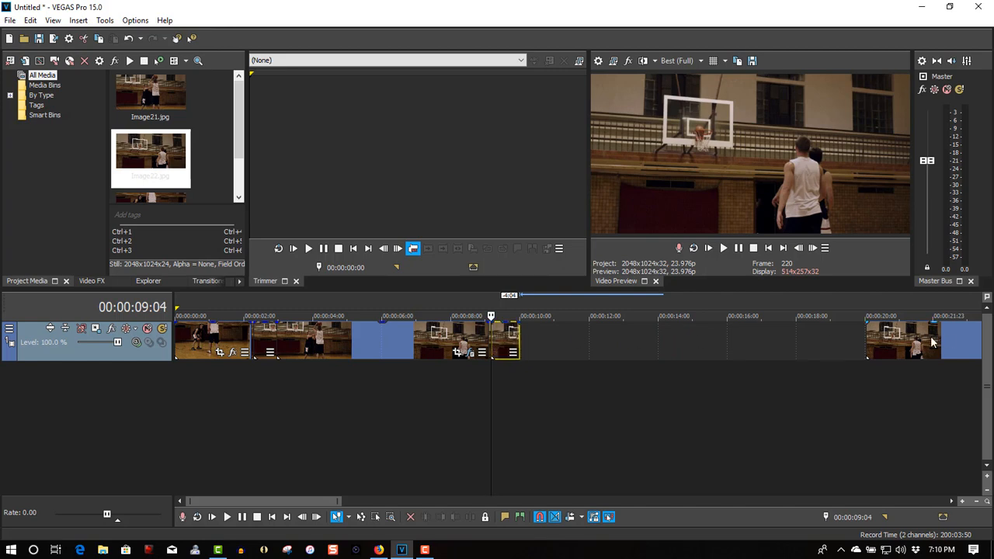
pyautogui.moveTo(932, 342); pyautogui.dragTo(619, 347)
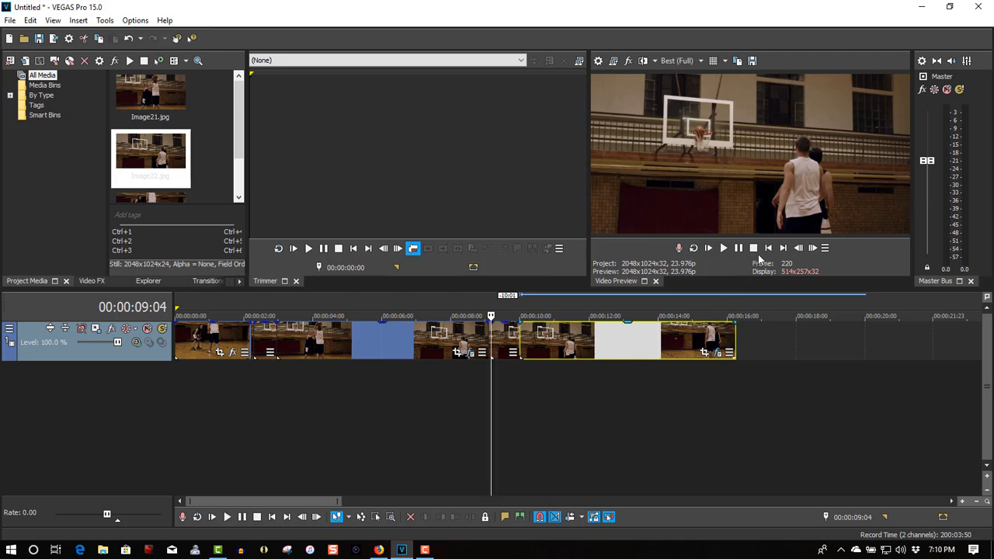
# Play the timeline from the beginning to review the flash and freeze-frame effects, then pause playback.
pyautogui.click(768, 248)
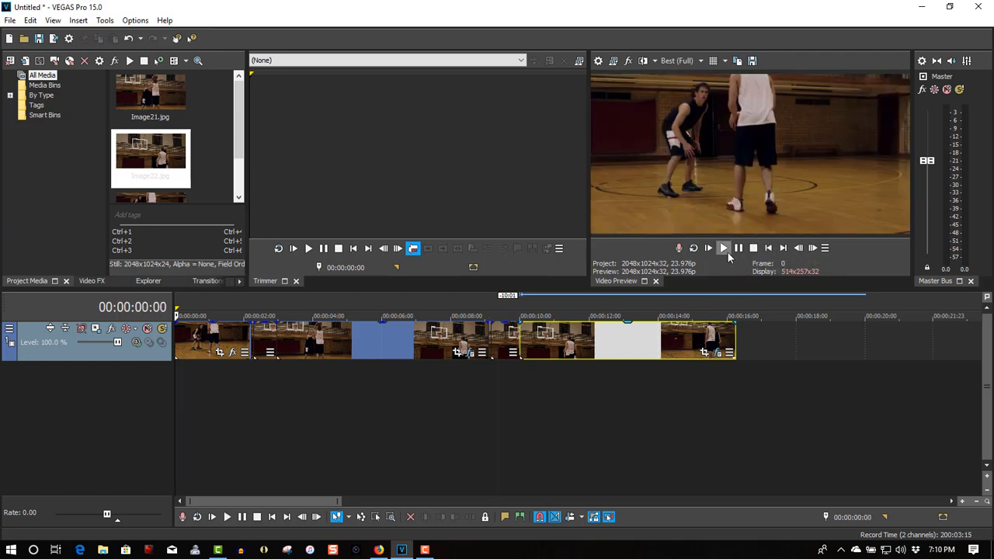
pyautogui.click(725, 249)
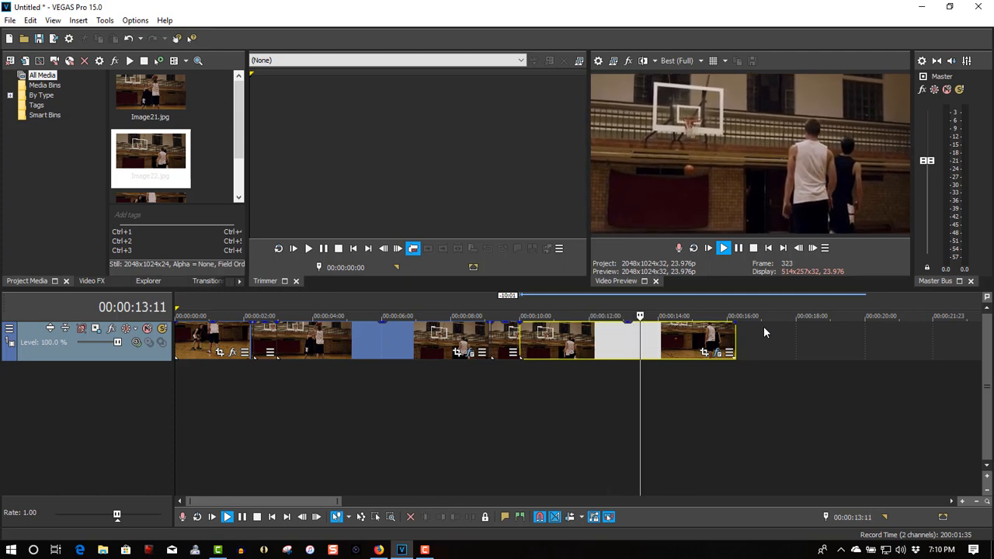
pyautogui.click(739, 249)
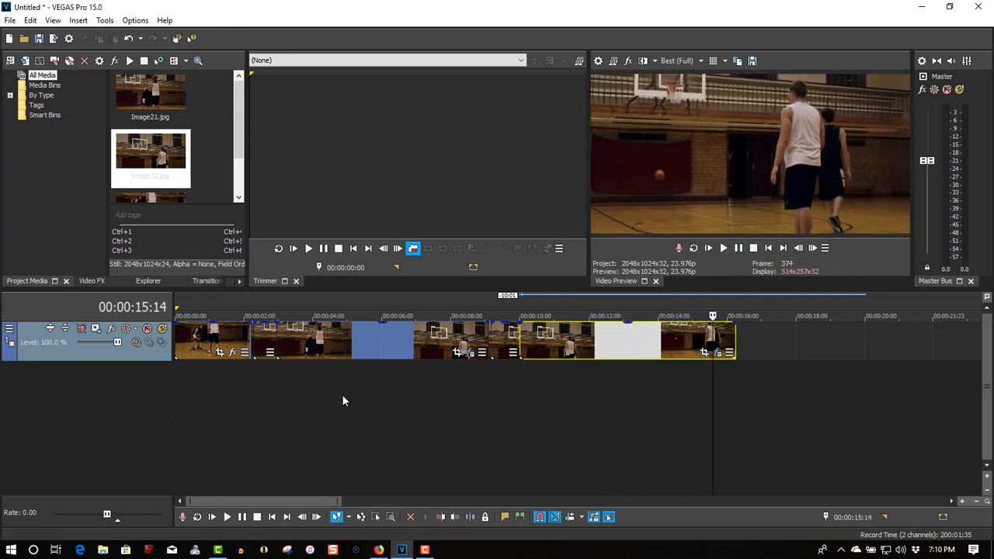